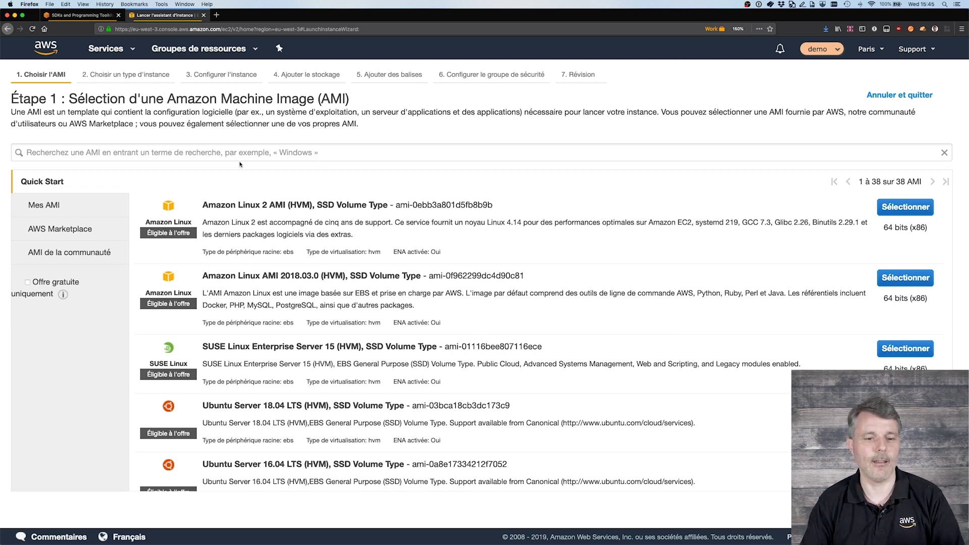
Browse the personal, AWS Marketplace and community AMI catalogues, and select the Quick Start image Amazon Linux 2 AMI (HVM), SSD Volume Type.
click(46, 206)
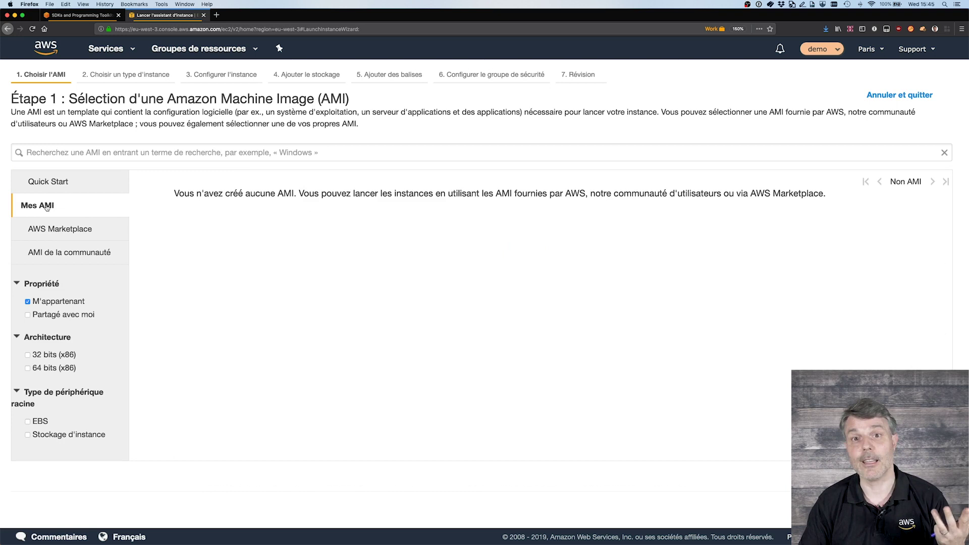
click(80, 233)
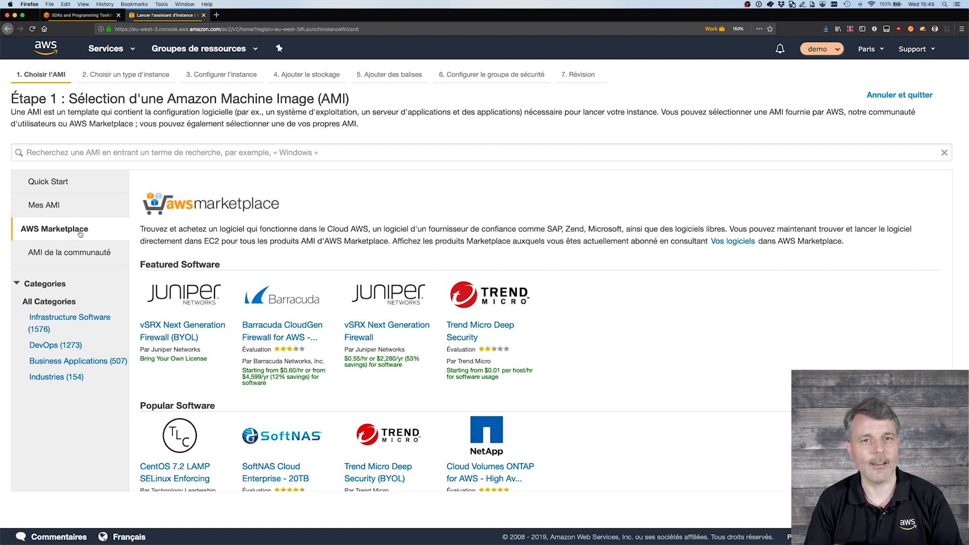
click(87, 254)
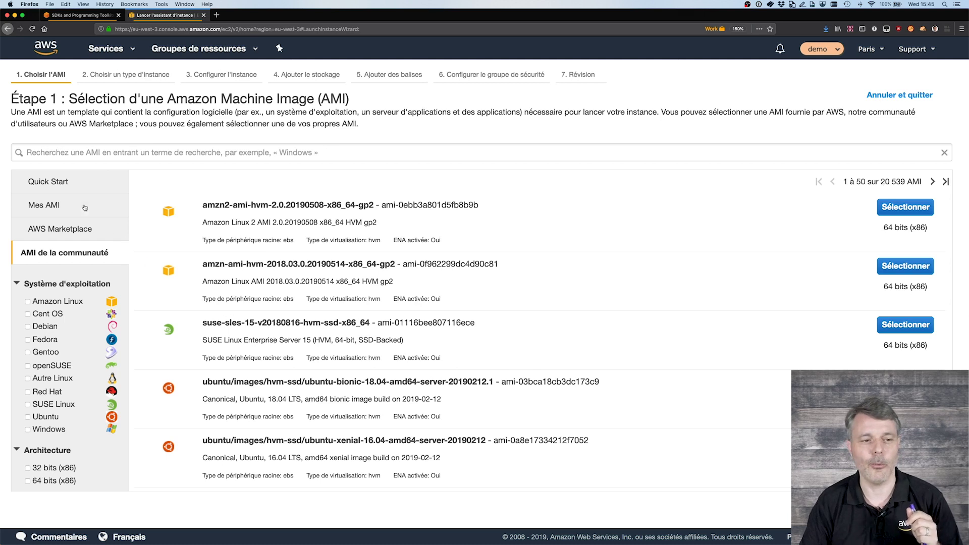
click(77, 182)
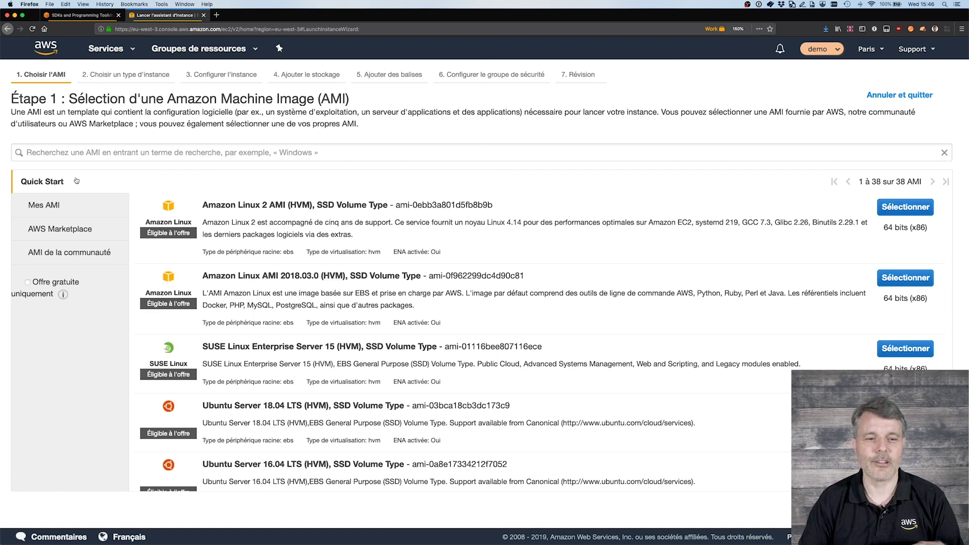
click(892, 212)
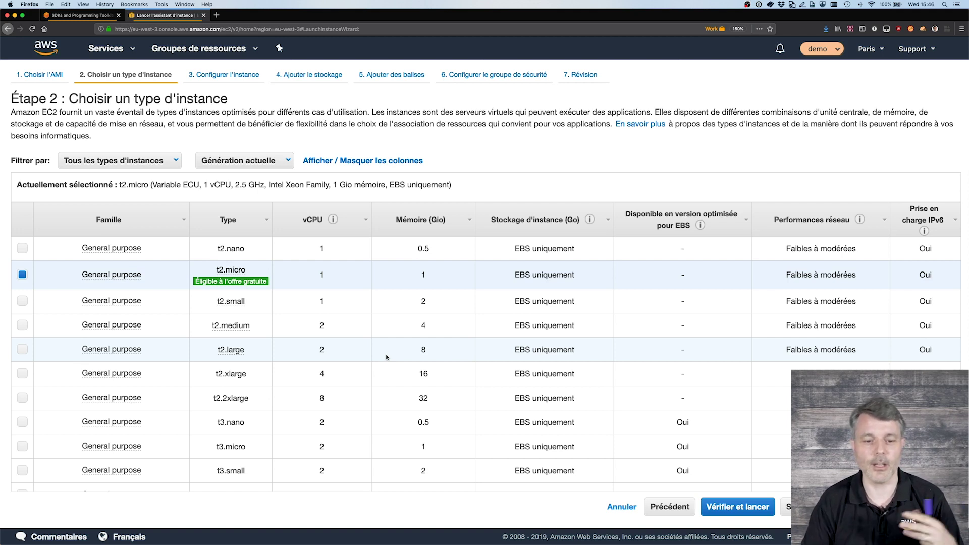
Look through the available instance types and examine the vCPU and memory figures of x1.32xlarge.
scroll(386, 357, down, 20)
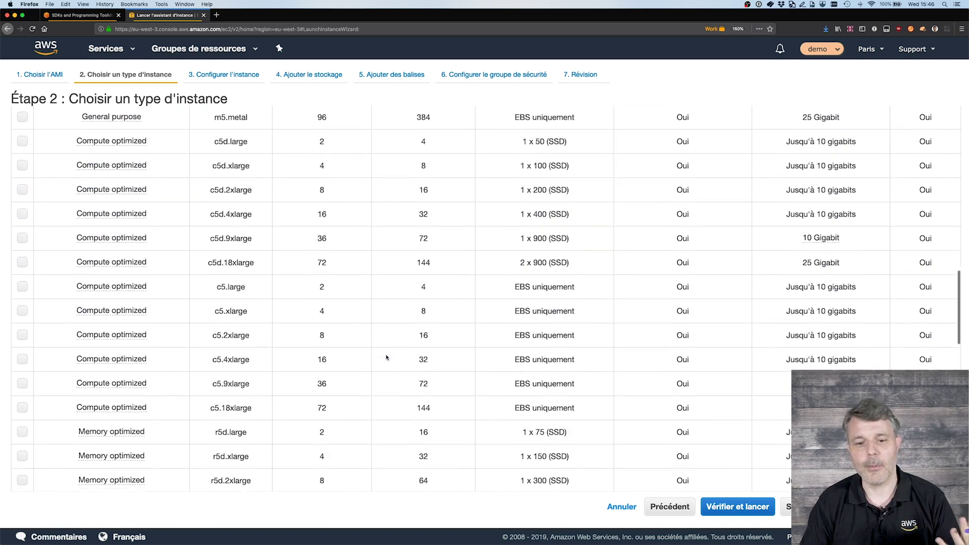
scroll(386, 357, down, 10)
scroll(386, 357, down, 2)
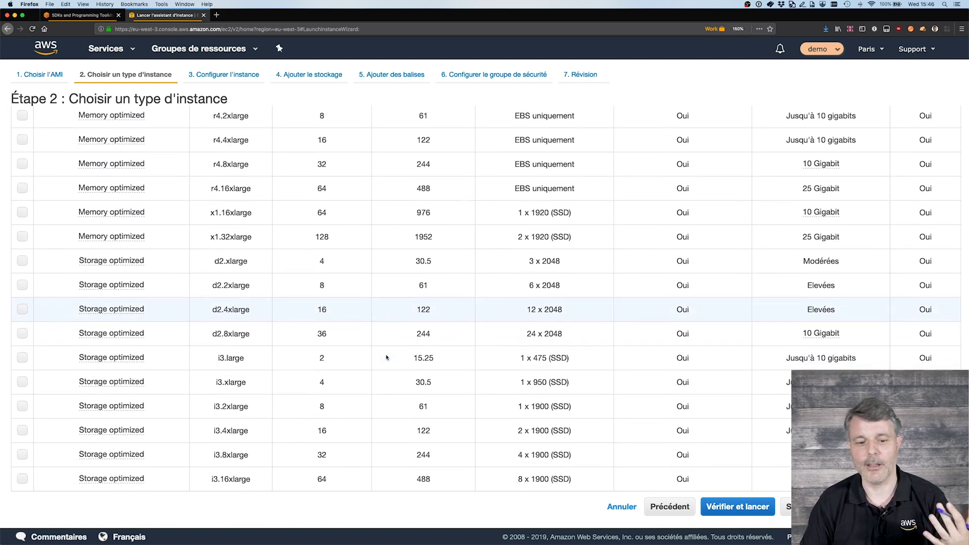
click(325, 233)
double_click(322, 236)
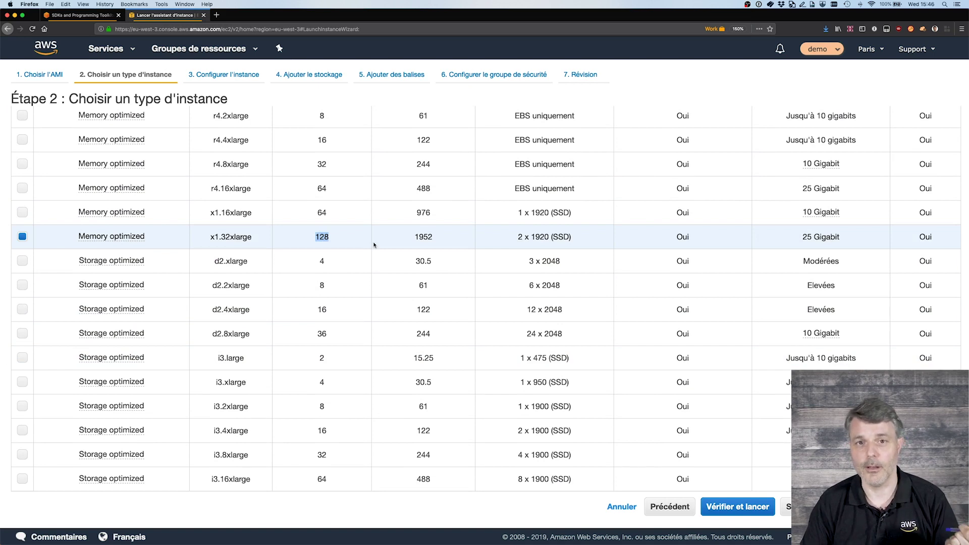
double_click(424, 237)
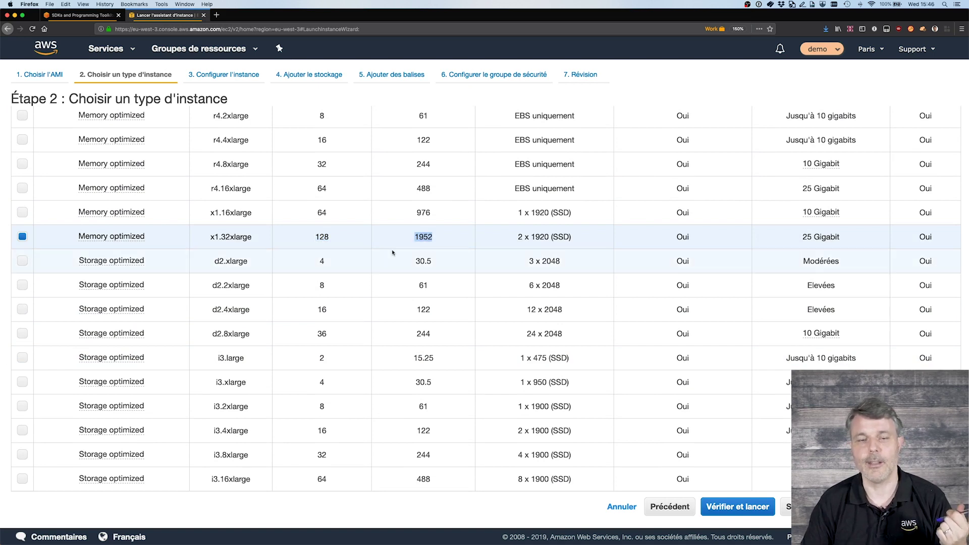
Choose the free-tier eligible t2.micro instance type and proceed to the instance details.
scroll(393, 252, up, 20)
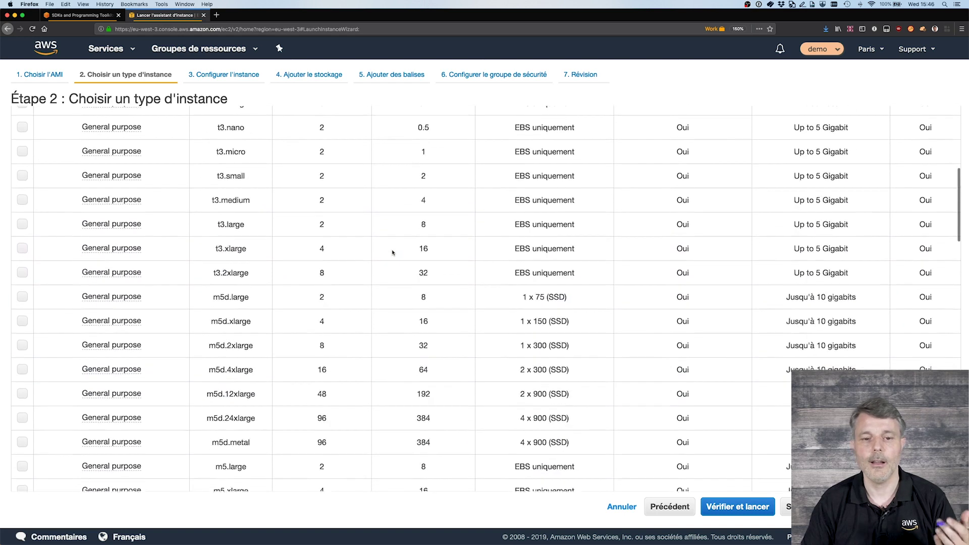
scroll(389, 253, up, 2)
click(23, 274)
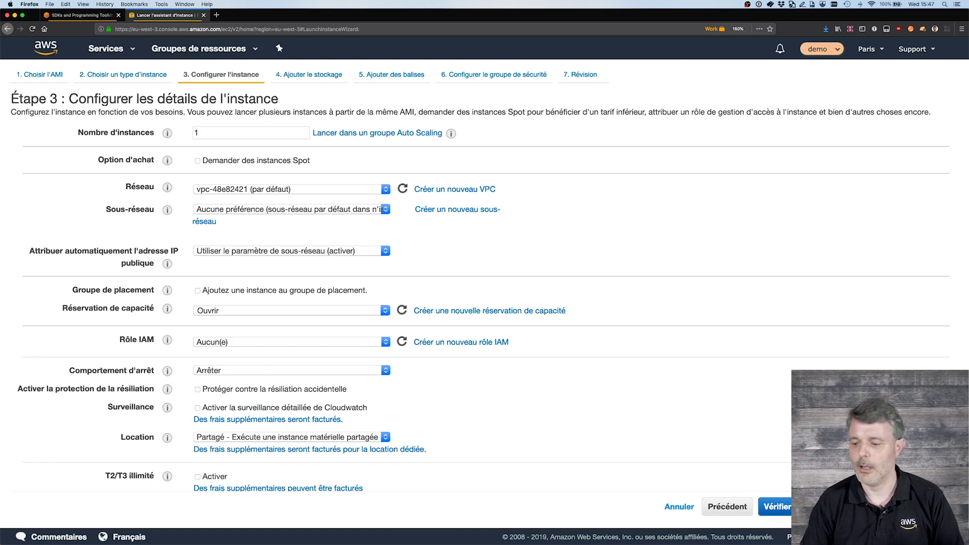
Accept the default instance details, storage, tags and new security group, and proceed to the launch review.
click(897, 506)
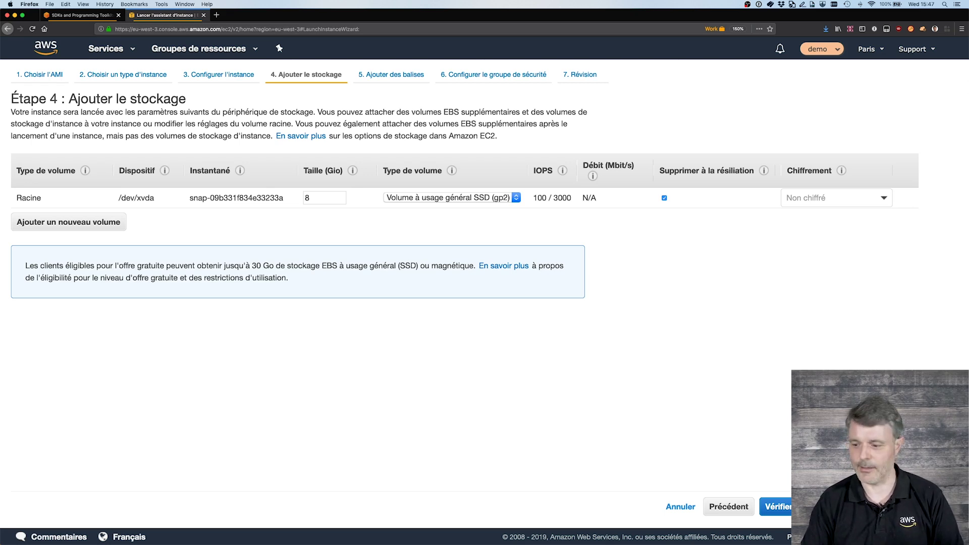
click(897, 506)
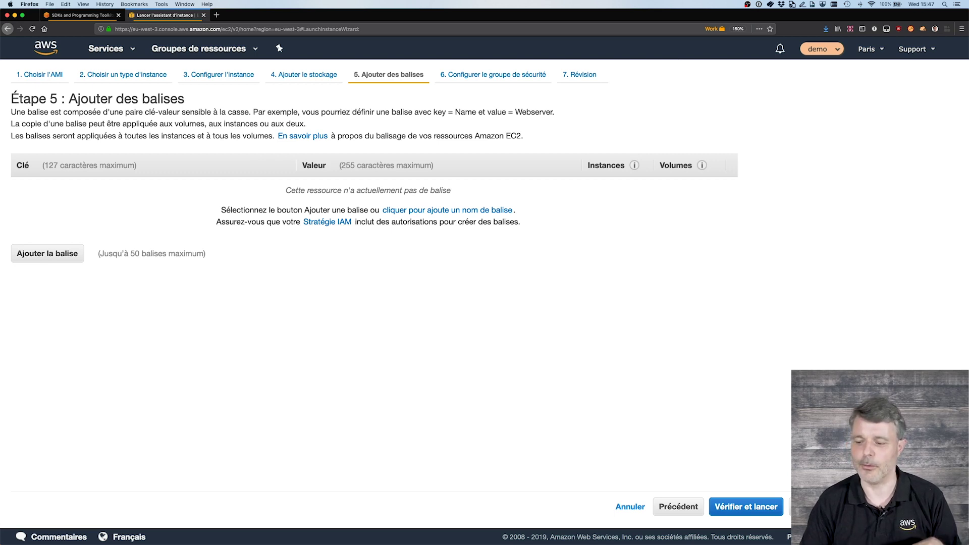
click(875, 507)
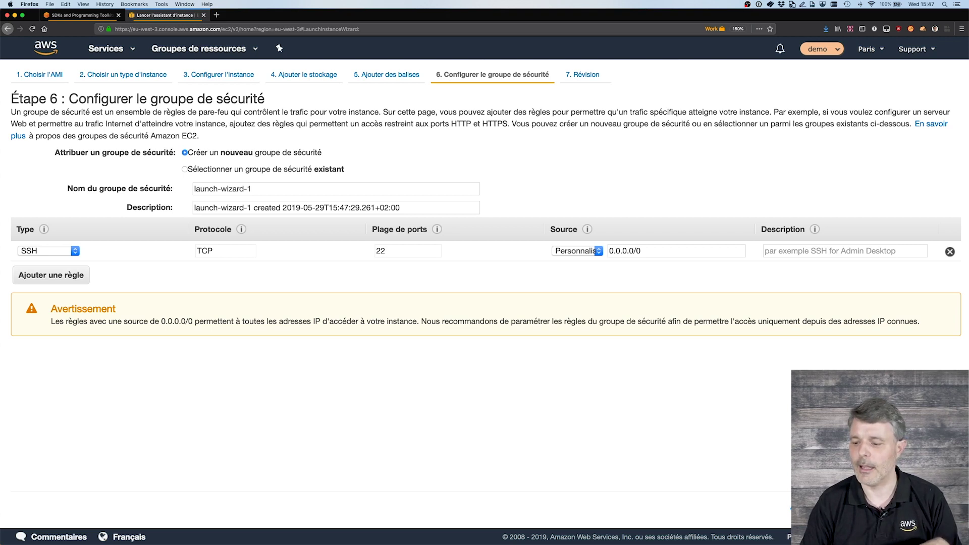
click(920, 507)
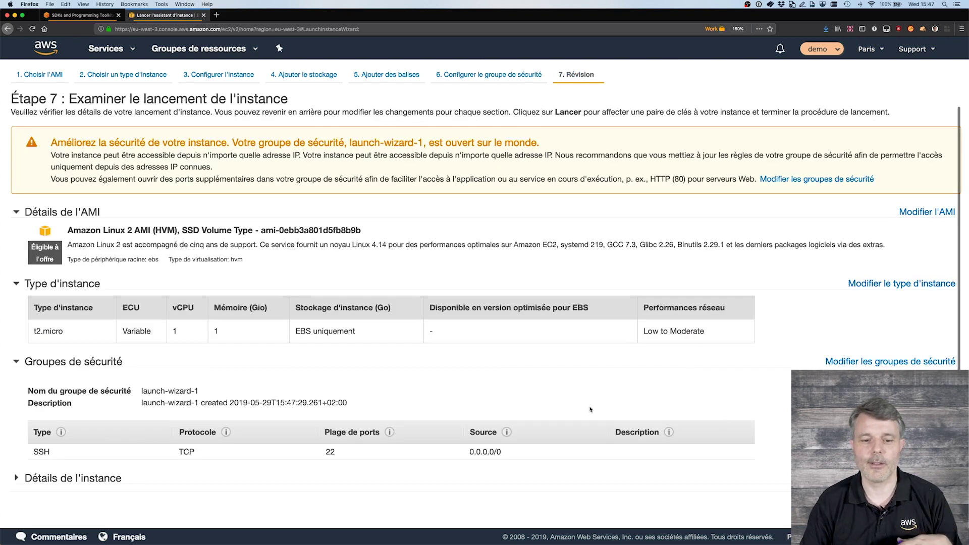
Create and download a new key pair named demo, and launch the instance with it.
click(920, 507)
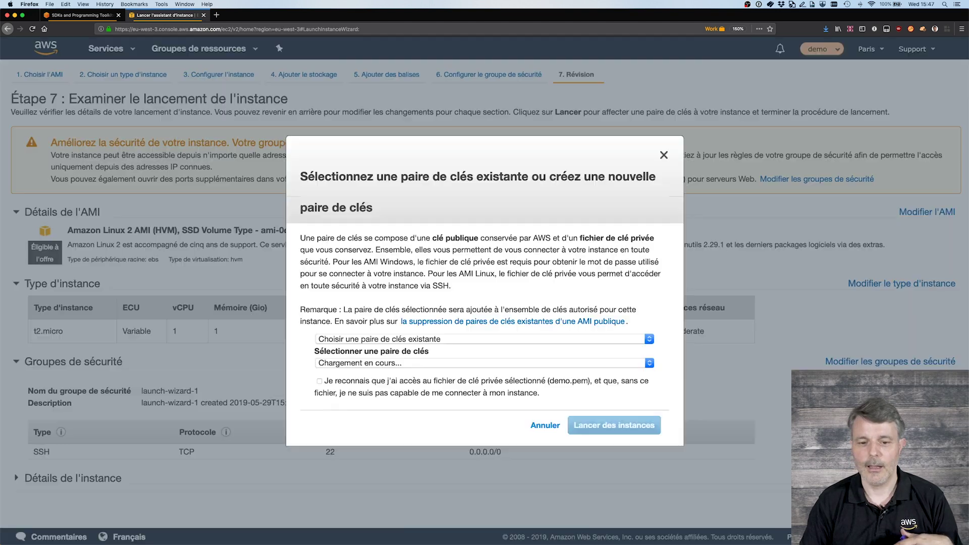
click(489, 343)
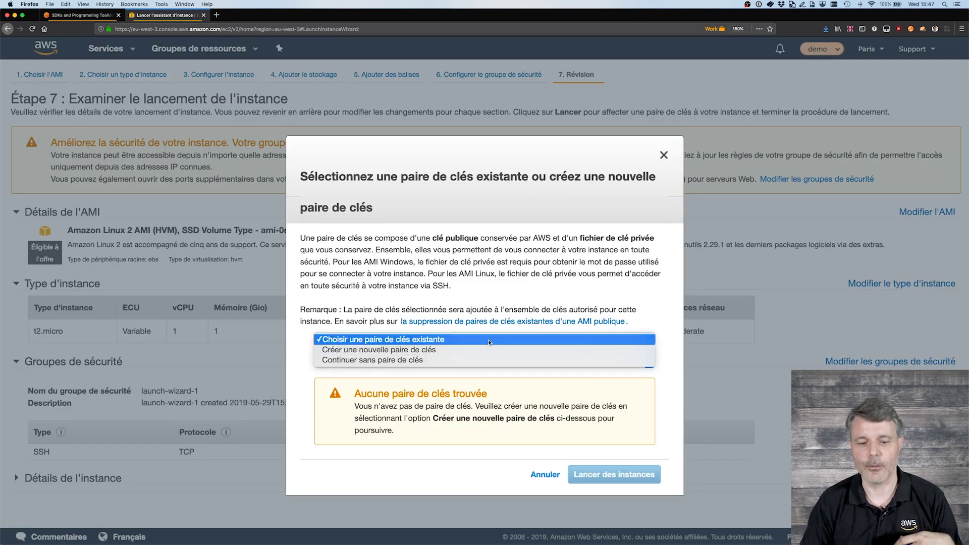
click(479, 350)
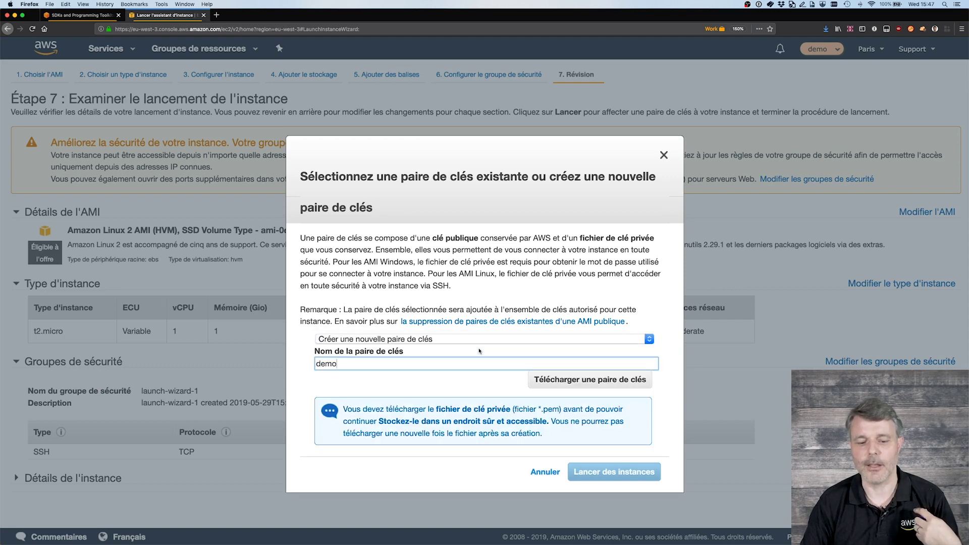
click(572, 383)
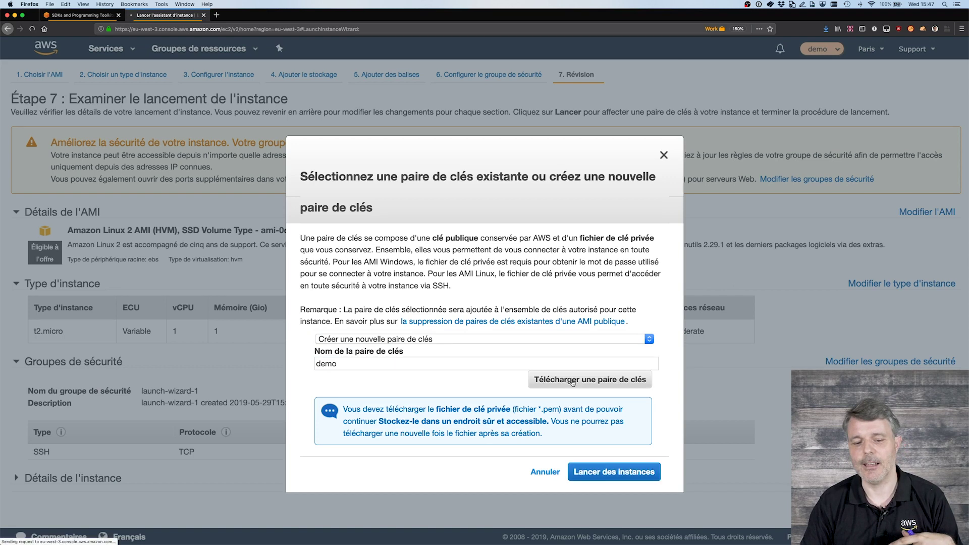
click(601, 467)
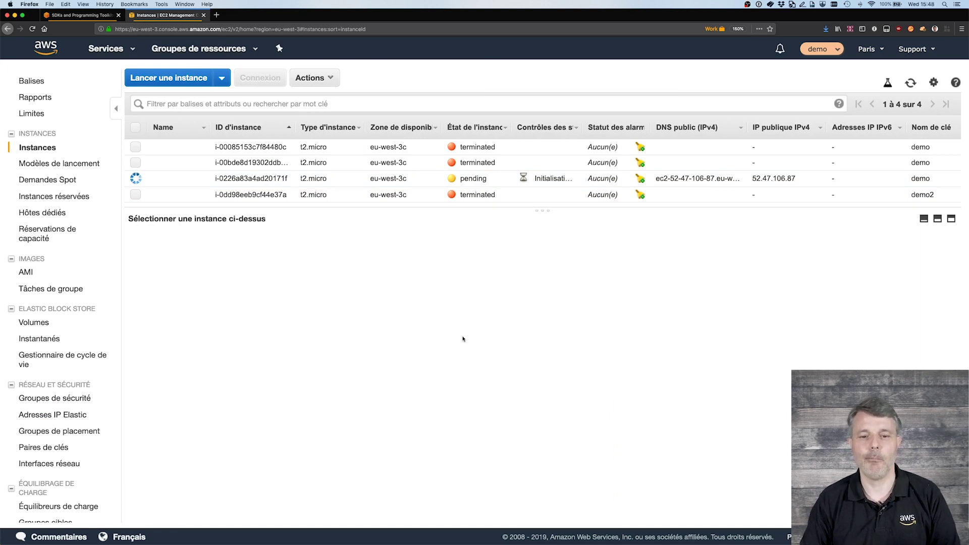
Switch to iTerm2 and restrict the private key's permissions with chmod 400 ~/Downloads/demo.pem.
key(super+Tab)
key(super+Tab)
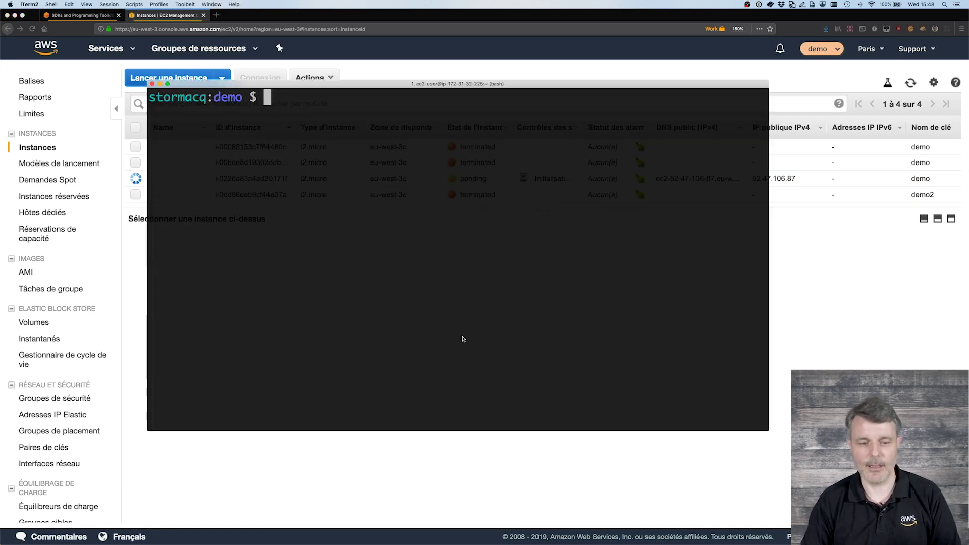
text(chmod )
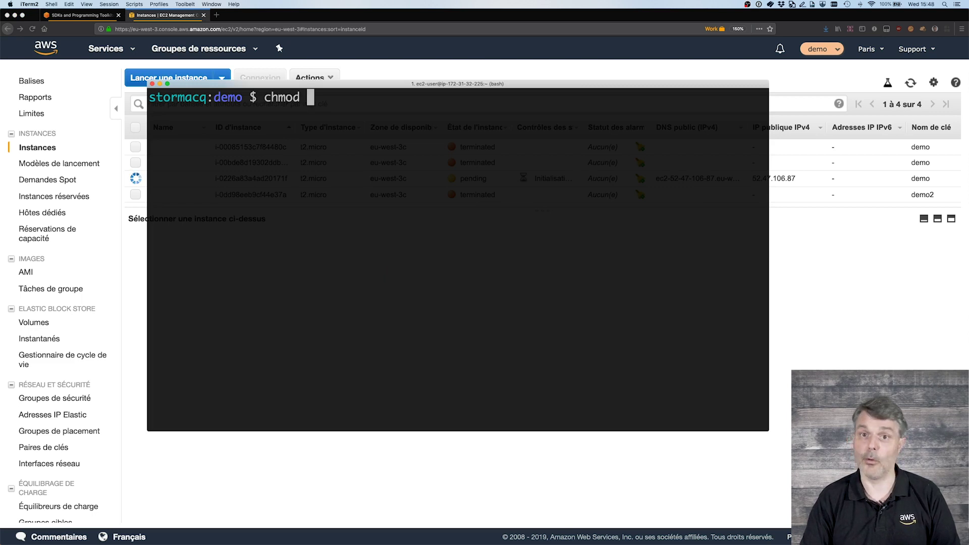
text(400 ~/Dow)
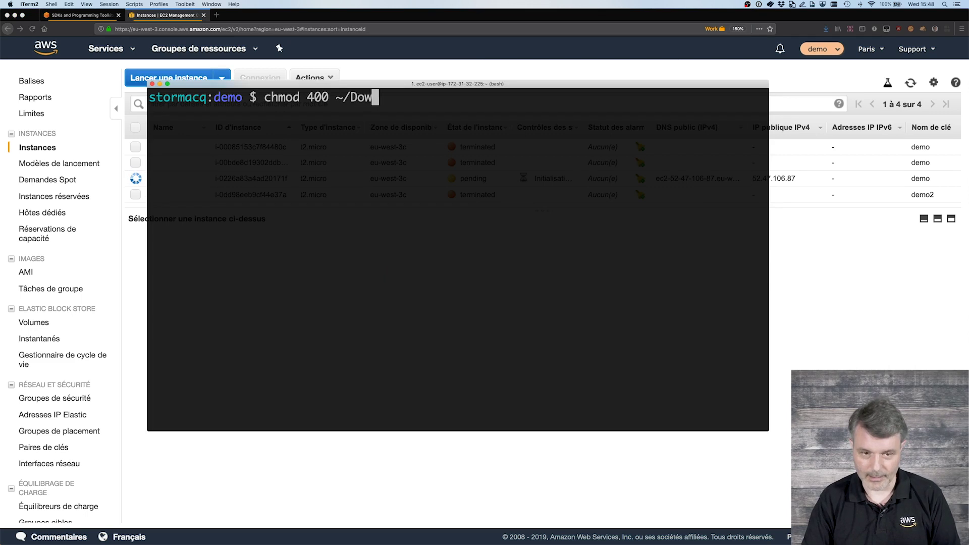
key(Tab)
text(d)
key(Tab)
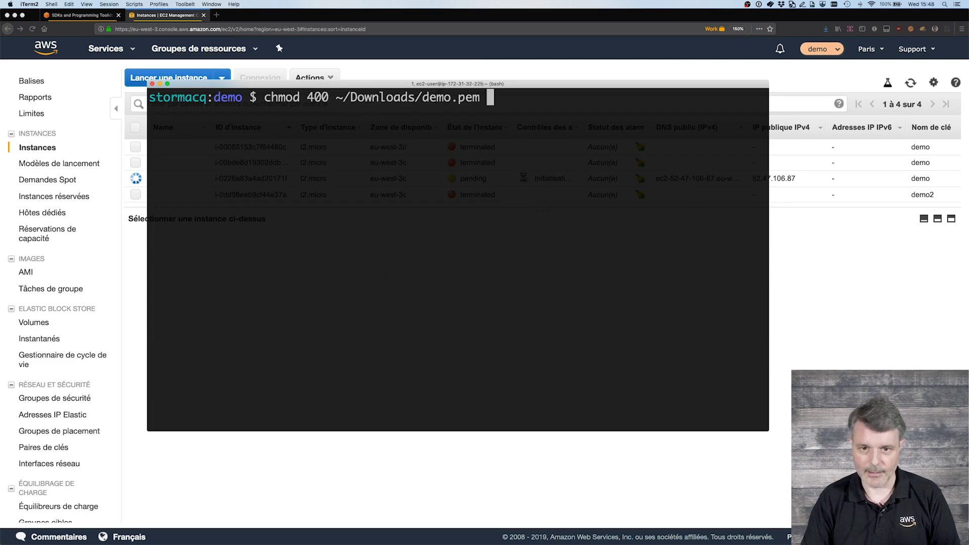
key(Return)
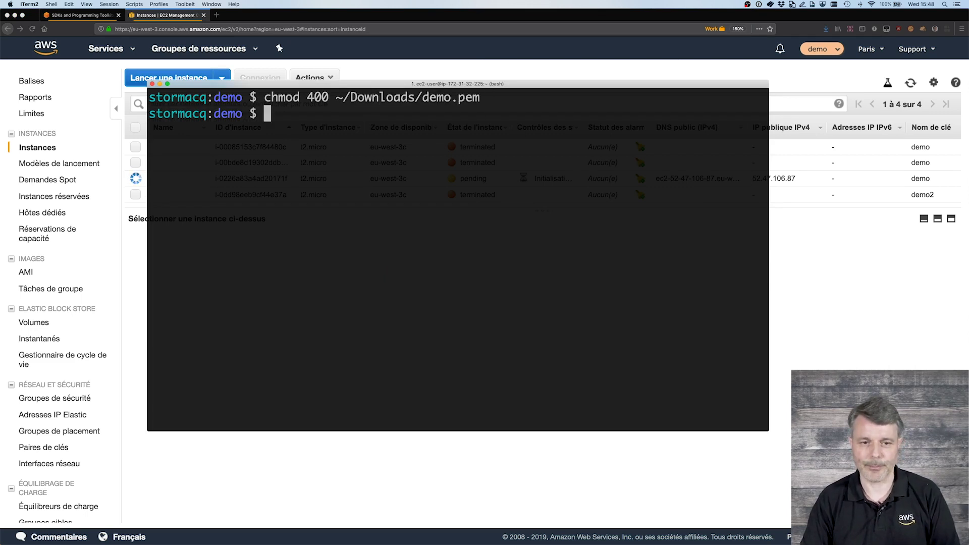
Connect over SSH as ec2-user with ~/Downloads/demo.pem, using the running instance's public IPv4 address copied from the EC2 console in Firefox.
text(ssh -i ~/)
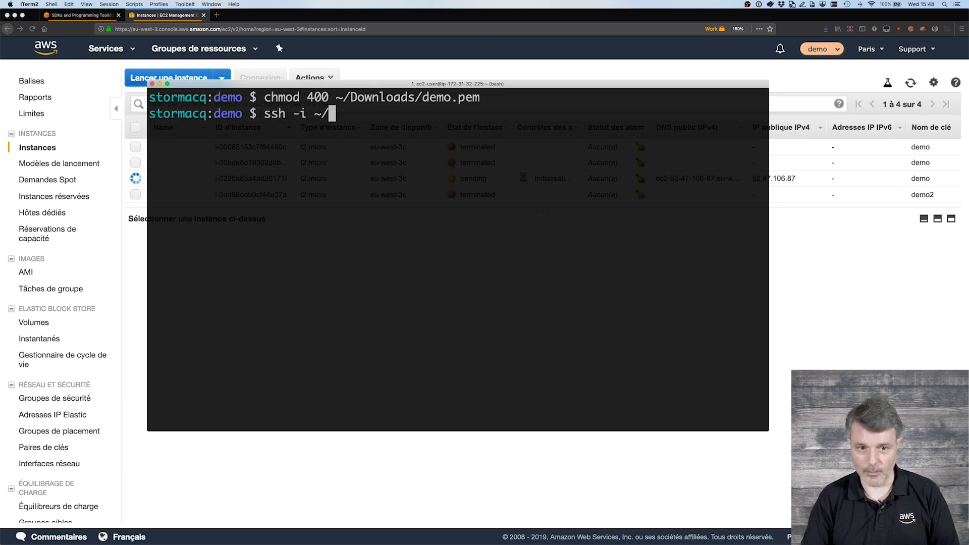
text(Downloads/d)
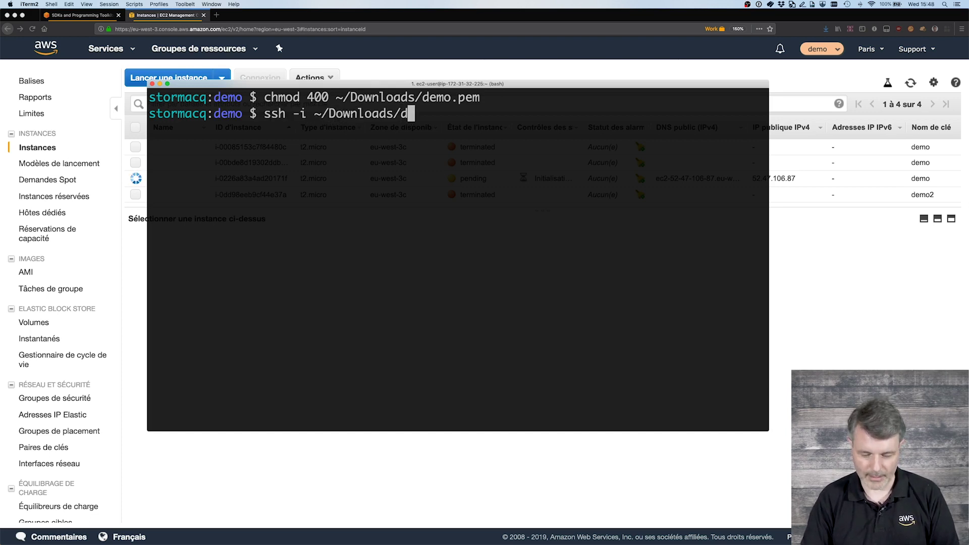
text(emo.pem  ec2-user@)
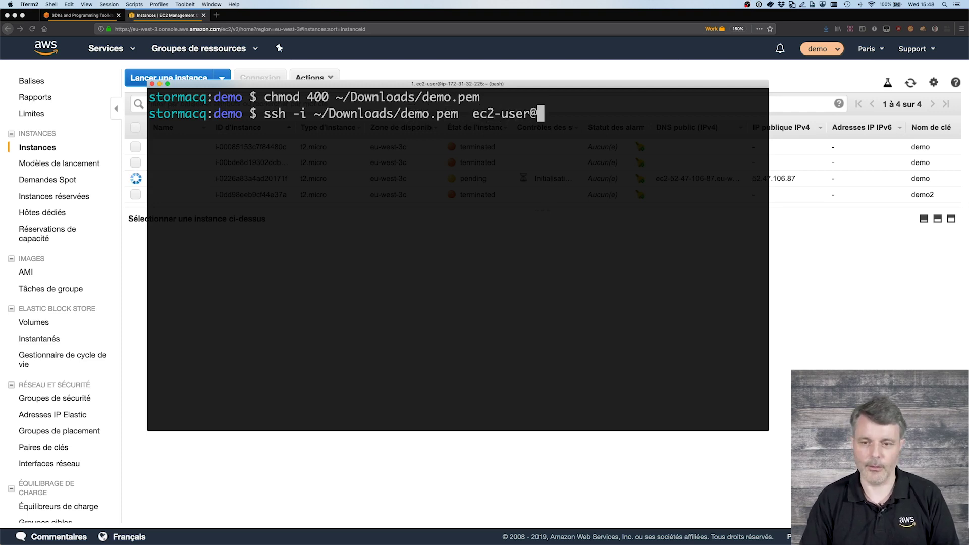
click(791, 333)
click(482, 179)
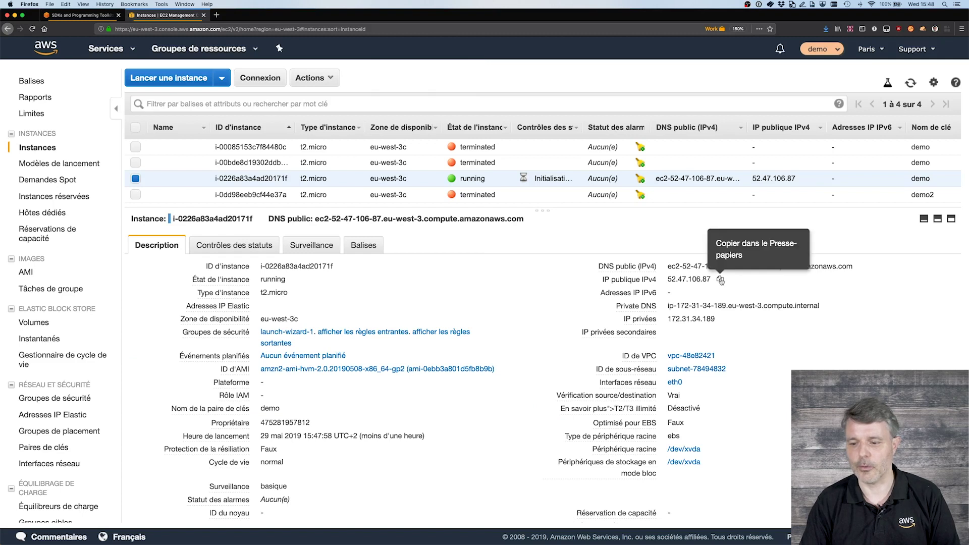
click(720, 279)
key(super+Tab)
key(super+v)
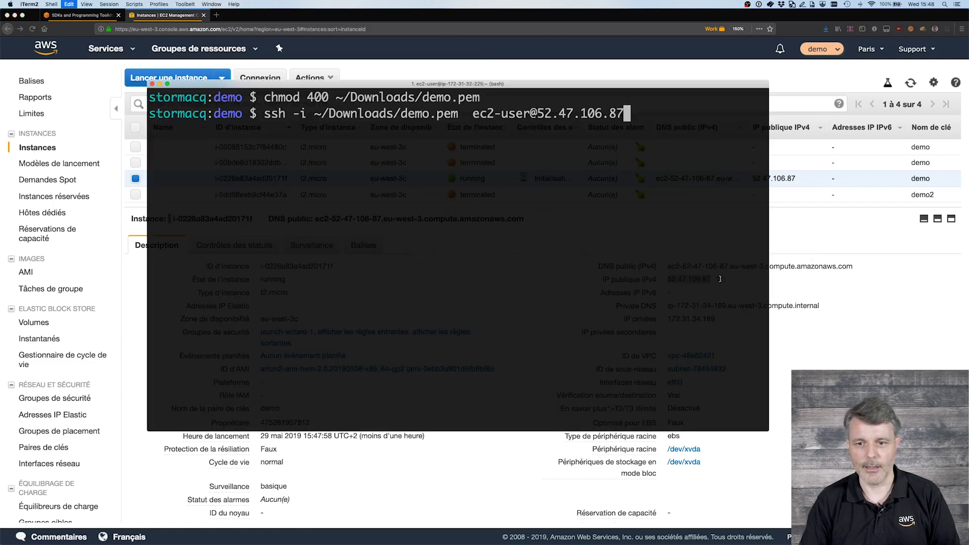
key(Return)
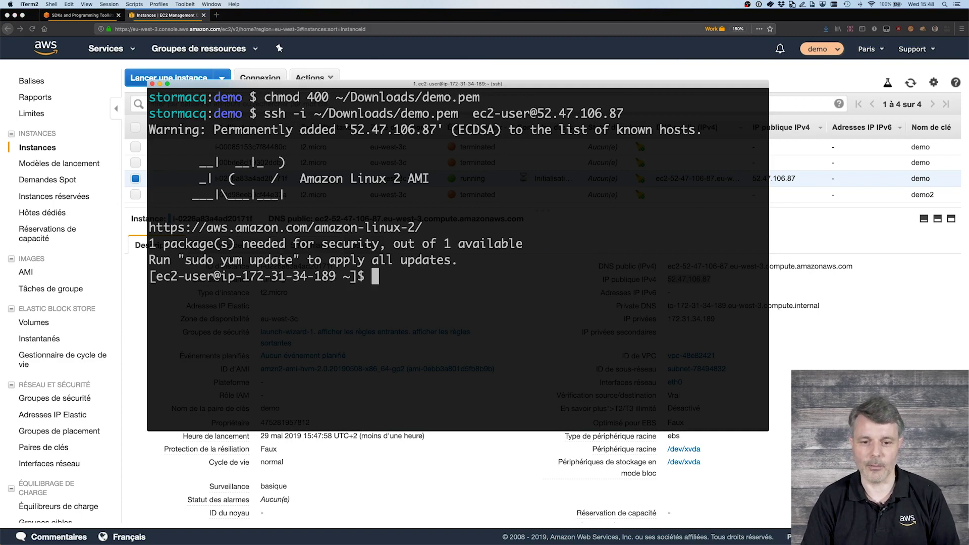
List the remote home directory with ls and query the instance's system information with uname -a.
text(ls)
key(Return)
text(un)
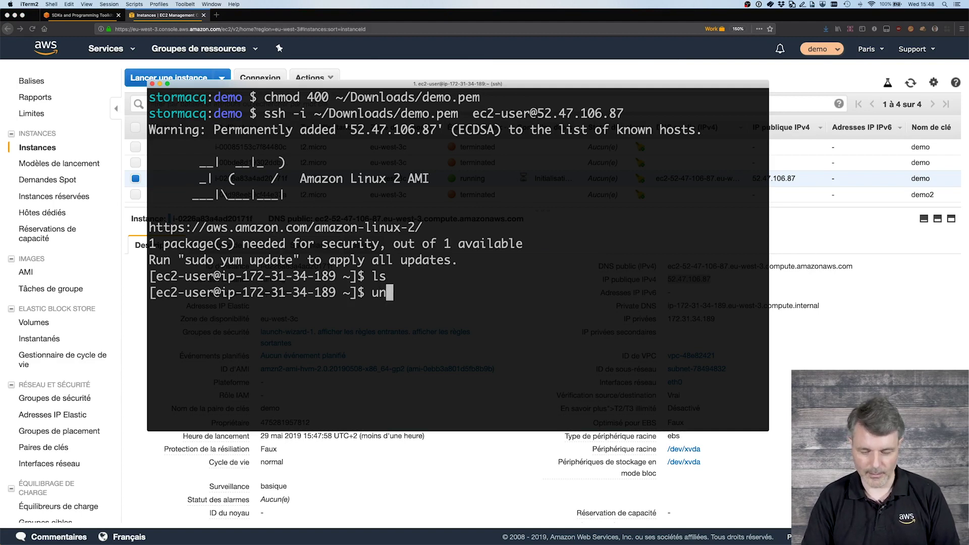
text(ame -a)
key(Return)
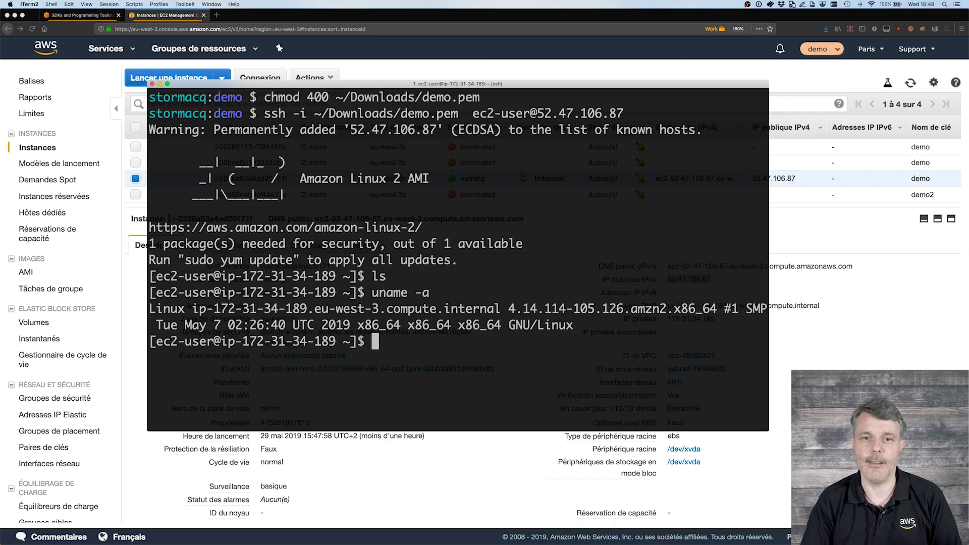